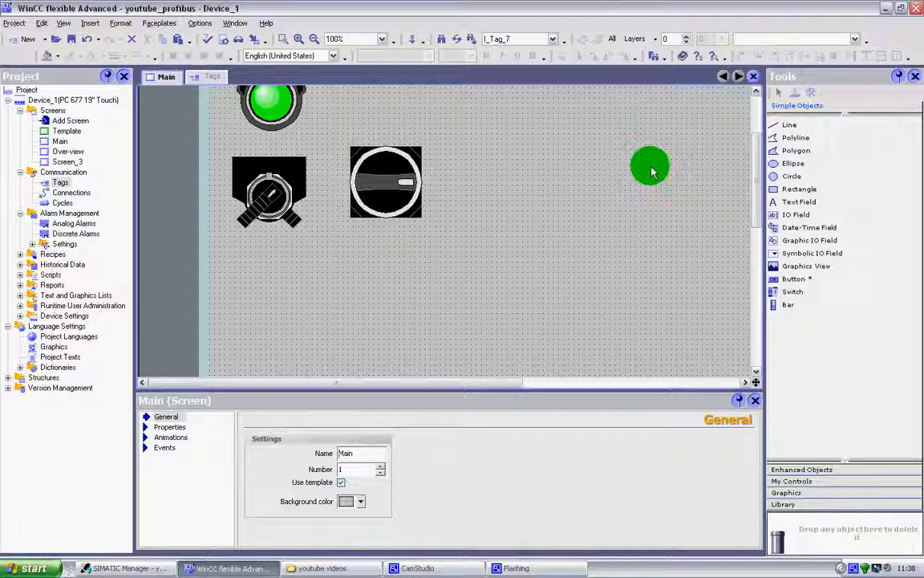
Place a Bar object on the Main screen in the empty area beside the rotary switch.
{"action": "left_click_drag", "start_coordinate": [791, 309], "coordinate": [566, 337]}
{"action": "left_click_drag", "start_coordinate": [553, 263], "coordinate": [575, 222]}
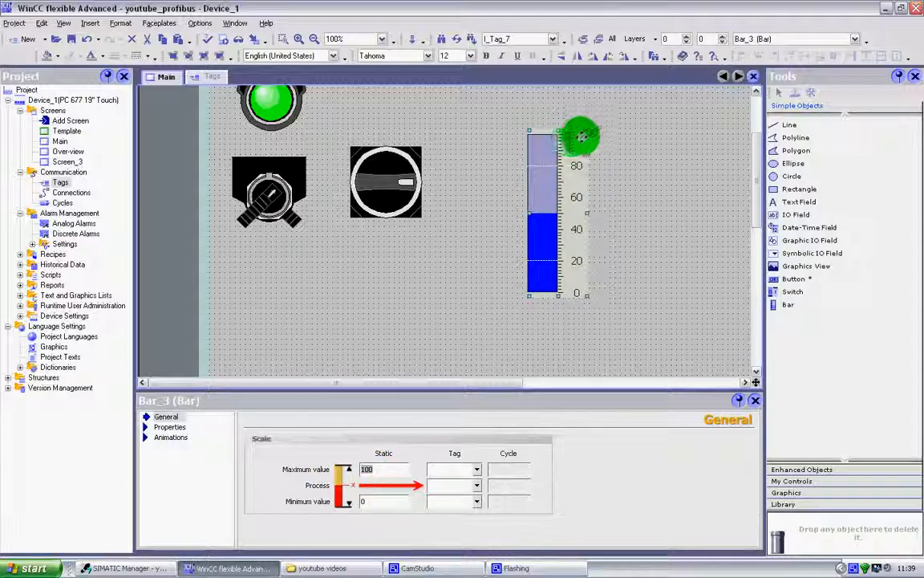
{"action": "left_click", "coordinate": [392, 501]}
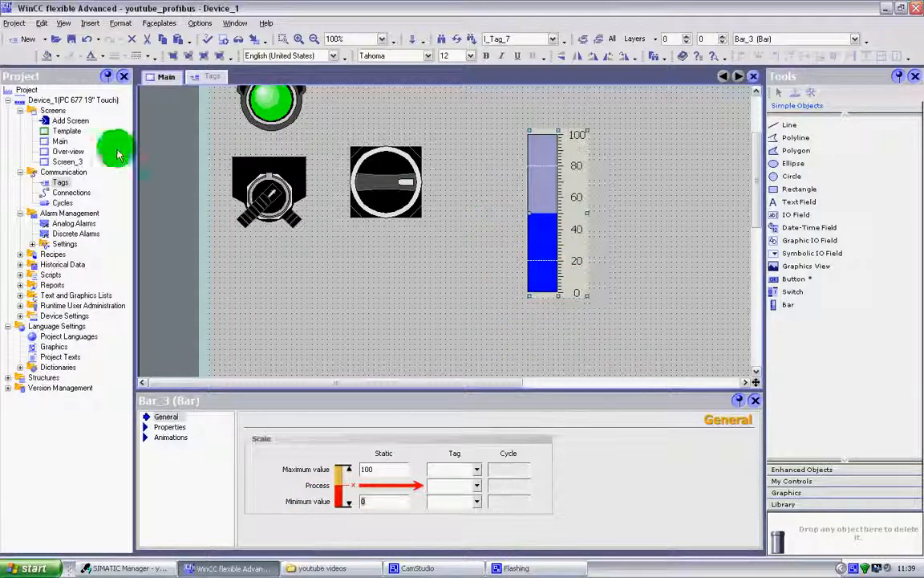
Examine the internal tags I_Tag_3, I_Tag_4 and I_Tag_5 and their data types in the tag table.
{"action": "double_click", "coordinate": [66, 184]}
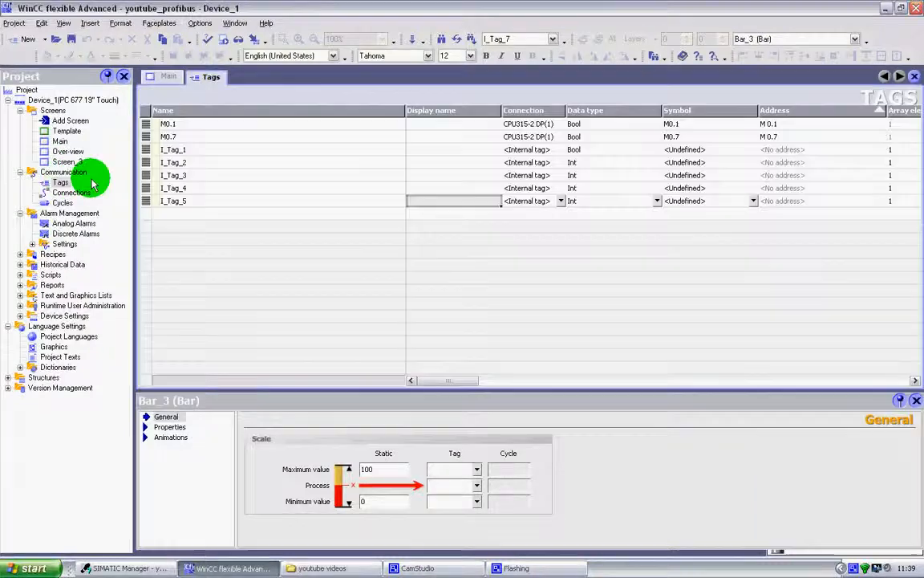
{"action": "left_click", "coordinate": [191, 176]}
{"action": "left_click", "coordinate": [181, 189]}
{"action": "left_click", "coordinate": [181, 200]}
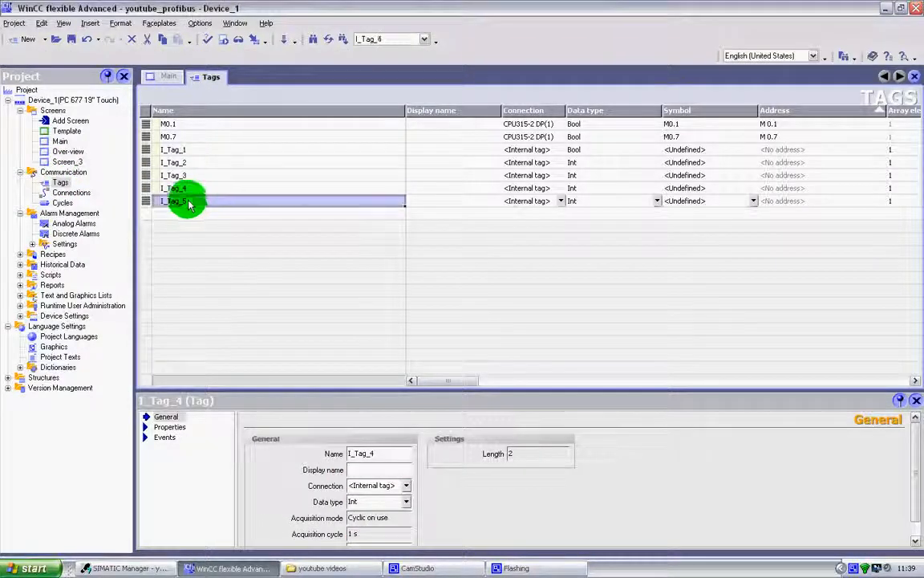
{"action": "left_click", "coordinate": [592, 178]}
{"action": "left_click", "coordinate": [590, 188]}
{"action": "left_click", "coordinate": [592, 201]}
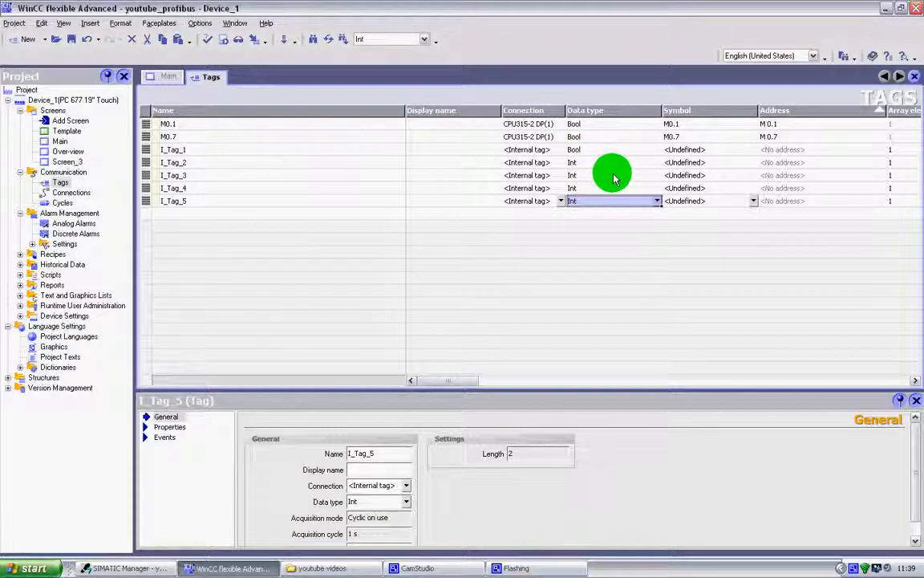
{"action": "left_click", "coordinate": [614, 178]}
{"action": "left_click", "coordinate": [614, 189]}
{"action": "left_click", "coordinate": [614, 201]}
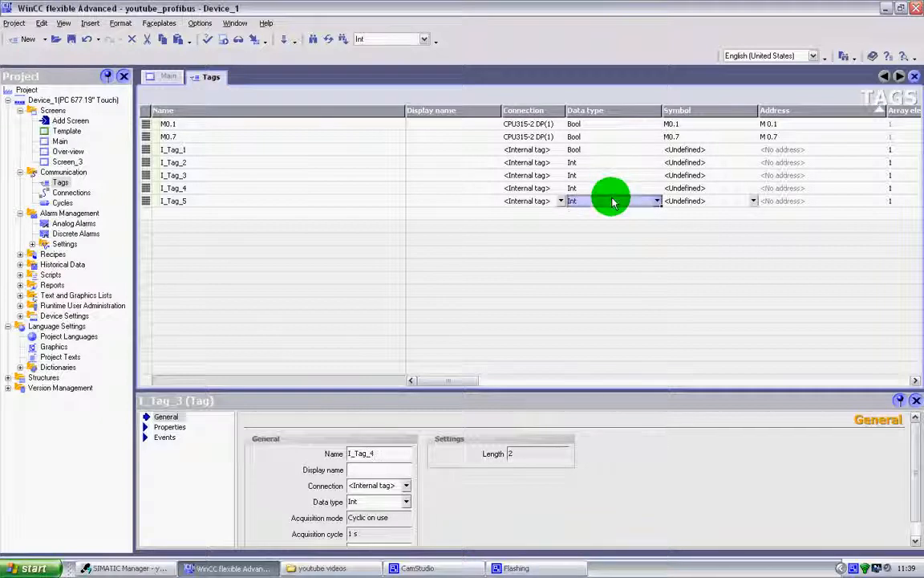
On the Main screen, assign I_Tag_3 to the bar's maximum value, I_Tag_4 to its process value and I_Tag_5 to its minimum value.
{"action": "left_click", "coordinate": [173, 78]}
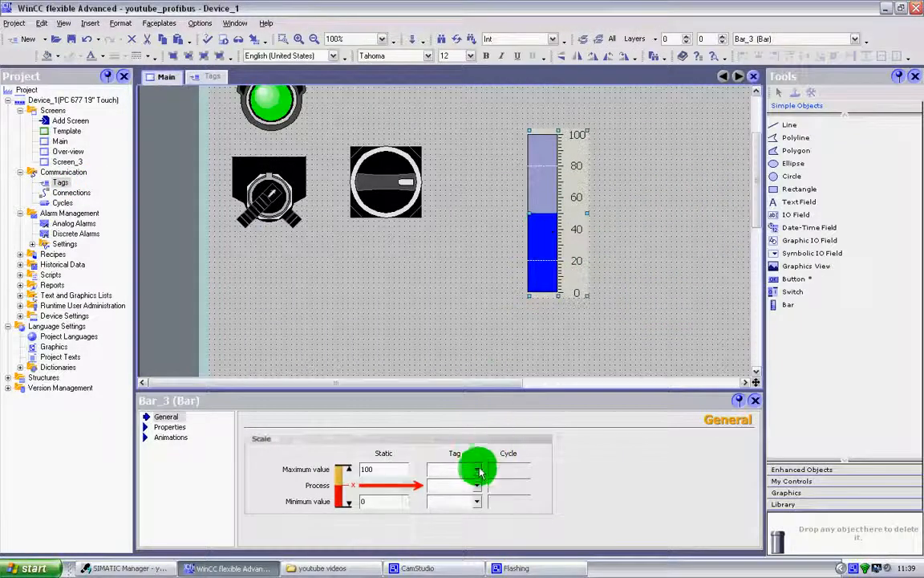
{"action": "left_click", "coordinate": [477, 472]}
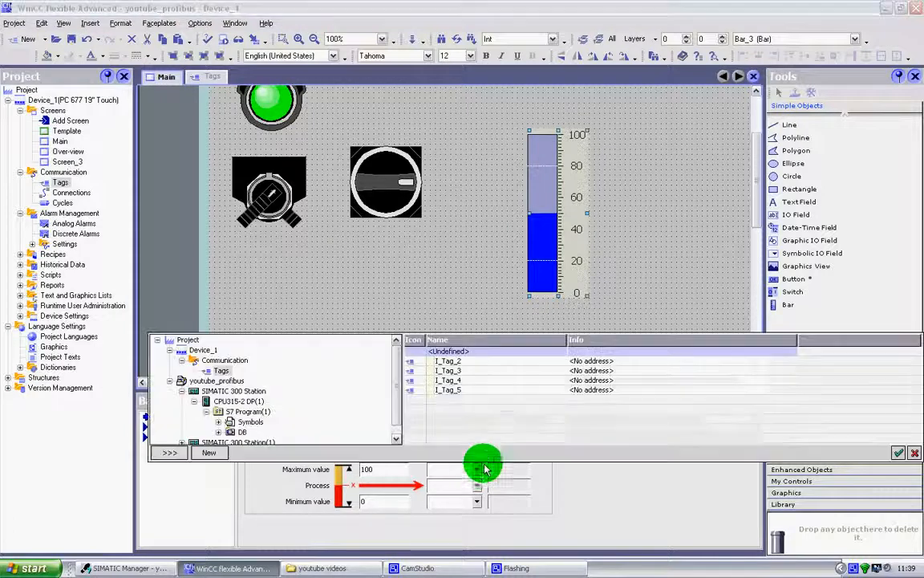
{"action": "left_click", "coordinate": [465, 374]}
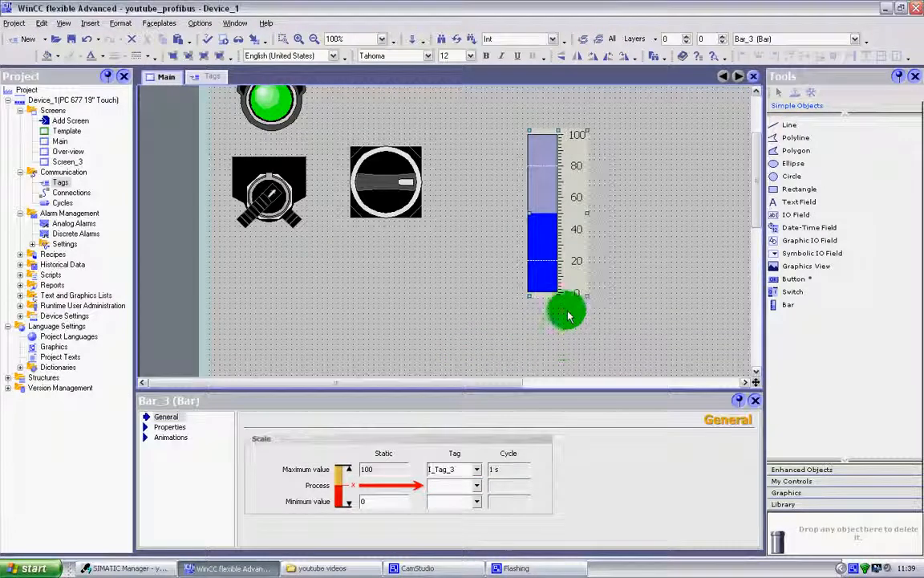
{"action": "left_click", "coordinate": [477, 486]}
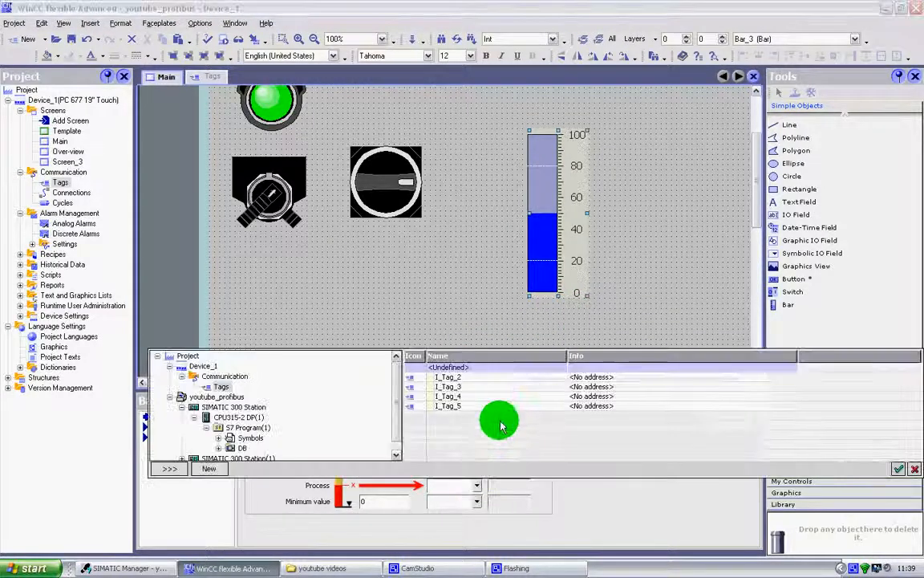
{"action": "left_click", "coordinate": [459, 397]}
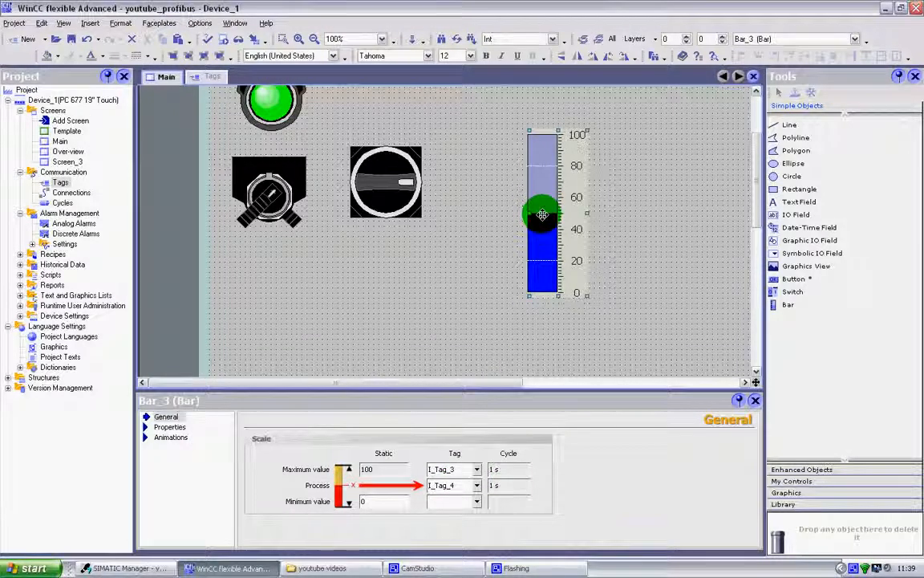
{"action": "left_click", "coordinate": [476, 501]}
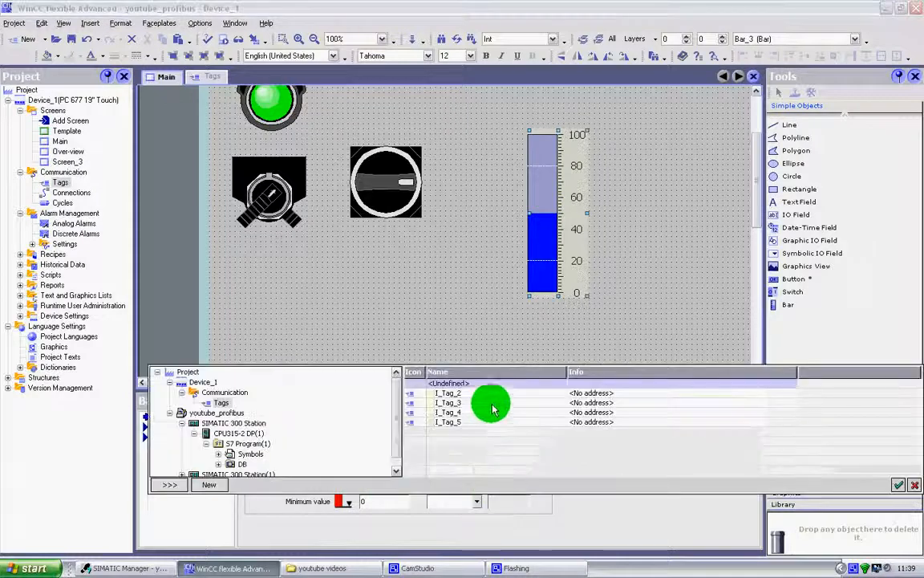
{"action": "left_click", "coordinate": [445, 422]}
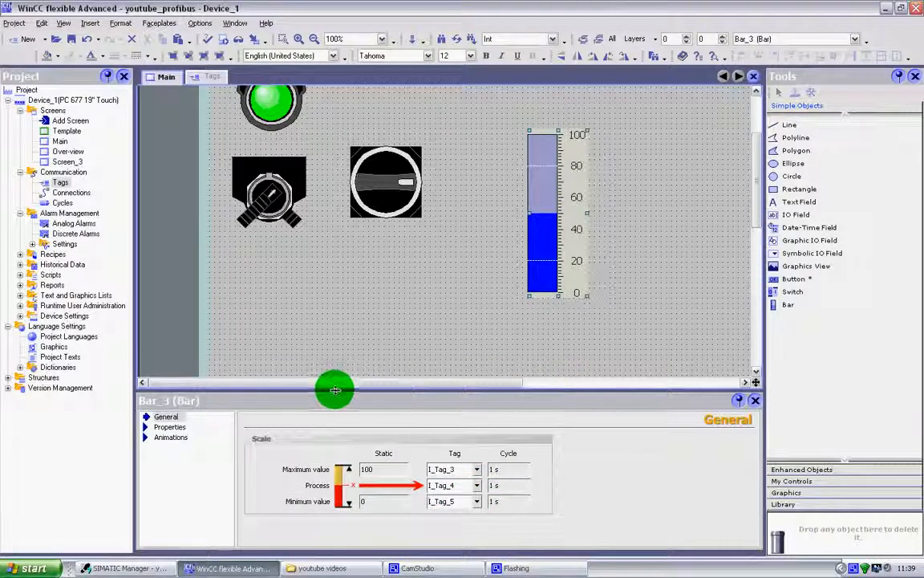
{"action": "left_click", "coordinate": [168, 427]}
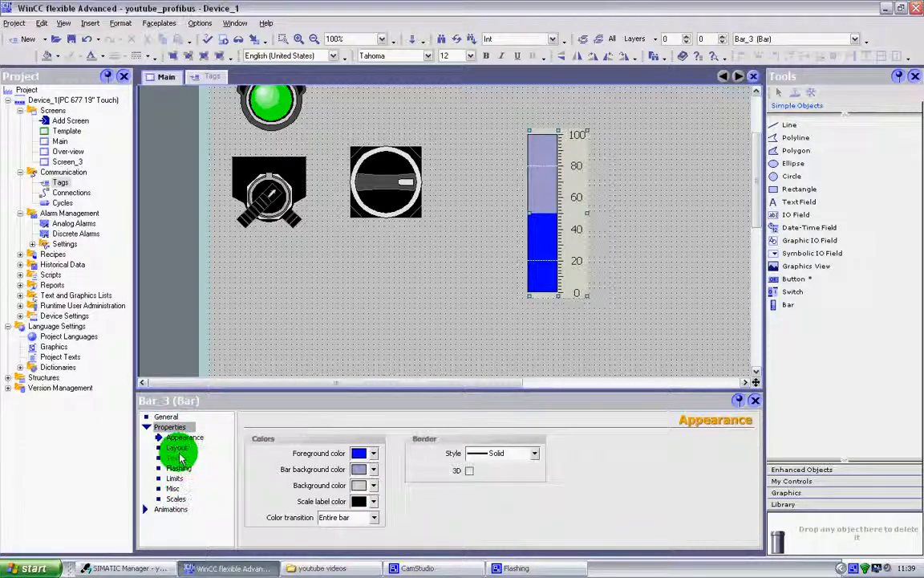
{"action": "left_click", "coordinate": [175, 498]}
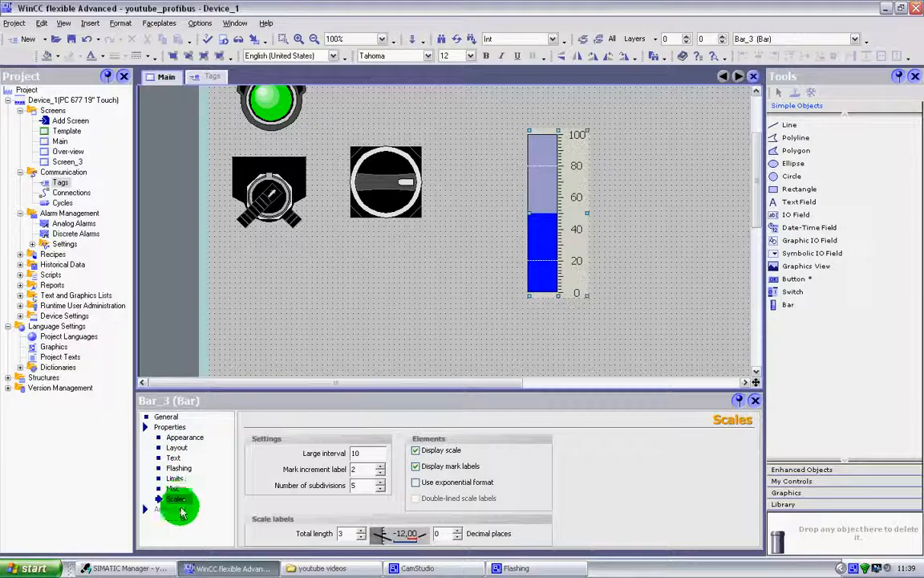
{"action": "left_click", "coordinate": [173, 507]}
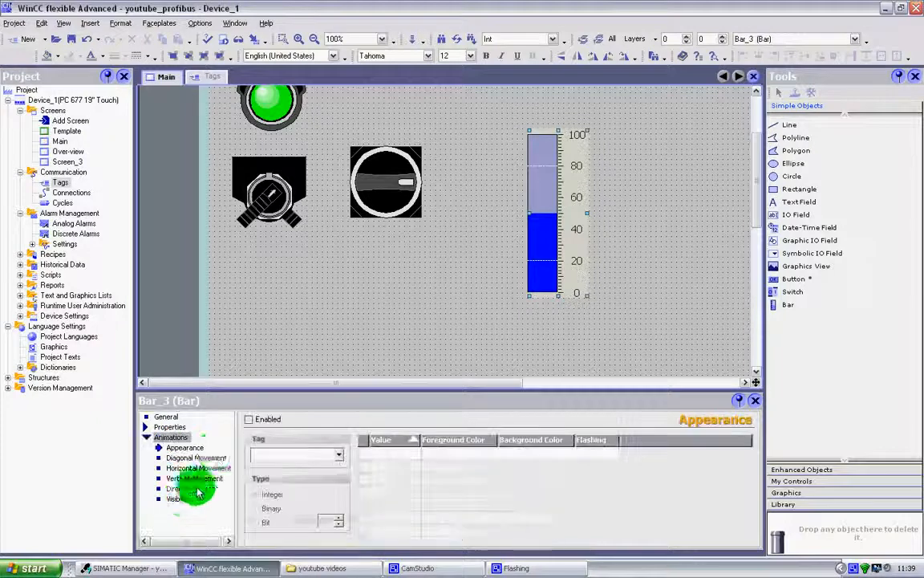
{"action": "left_click", "coordinate": [173, 416]}
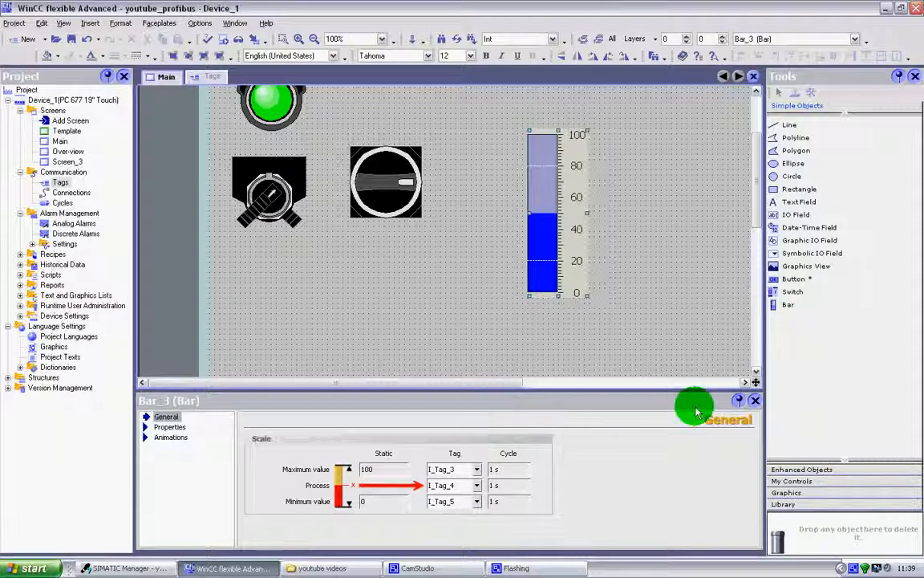
{"action": "left_click_drag", "start_coordinate": [689, 394], "coordinate": [686, 379]}
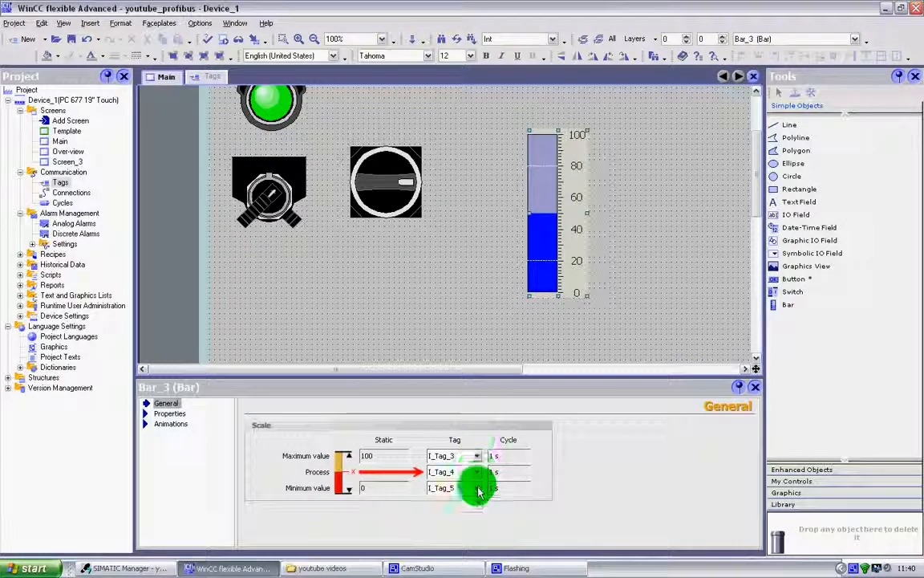
Start the runtime with the simulator and place the simulator window below the bar.
{"action": "left_click", "coordinate": [255, 39]}
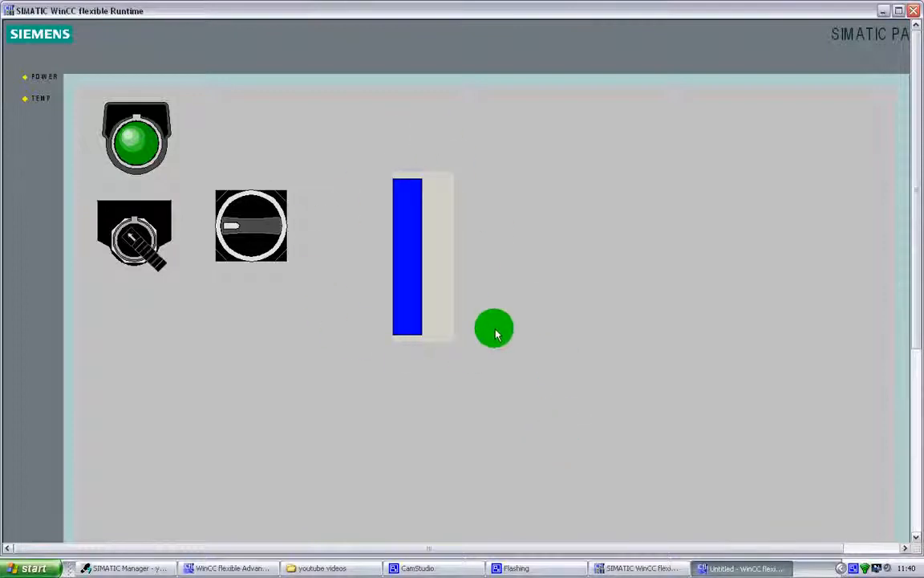
{"action": "left_click", "coordinate": [710, 564]}
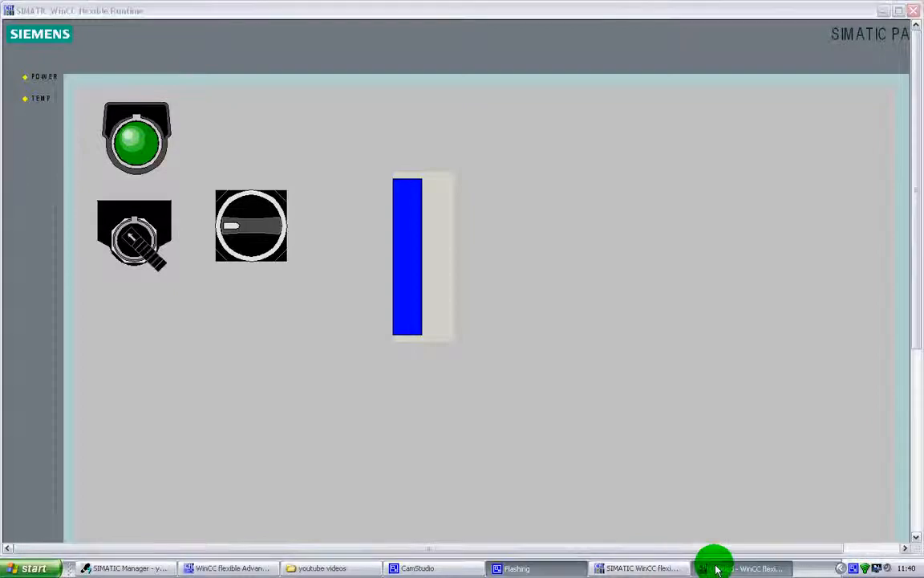
{"action": "left_click_drag", "start_coordinate": [787, 513], "coordinate": [737, 263]}
{"action": "left_click_drag", "start_coordinate": [621, 141], "coordinate": [712, 377]}
Add the tags I_Tag_3, I_Tag_4 and I_Tag_5 to the simulator table.
{"action": "left_click", "coordinate": [241, 429]}
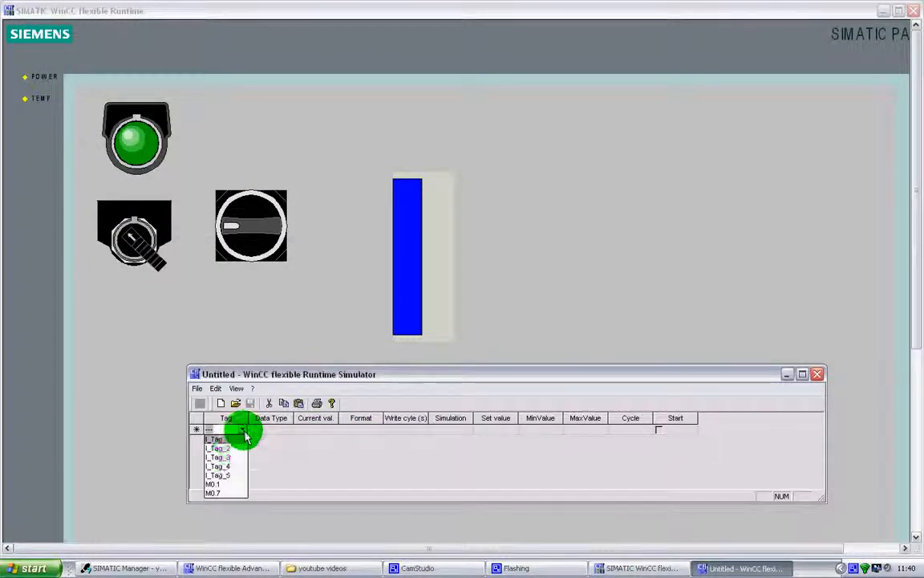
{"action": "left_click", "coordinate": [229, 459]}
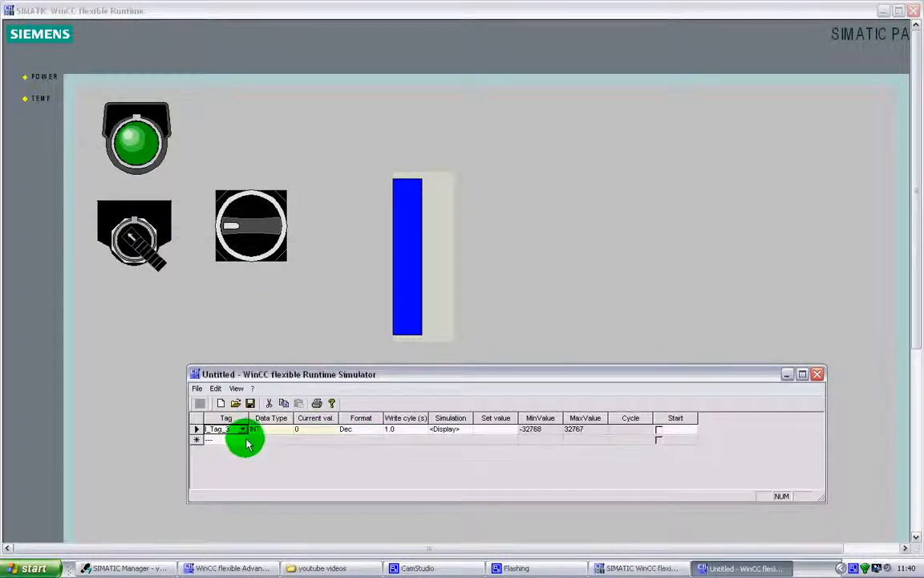
{"action": "left_click", "coordinate": [244, 439]}
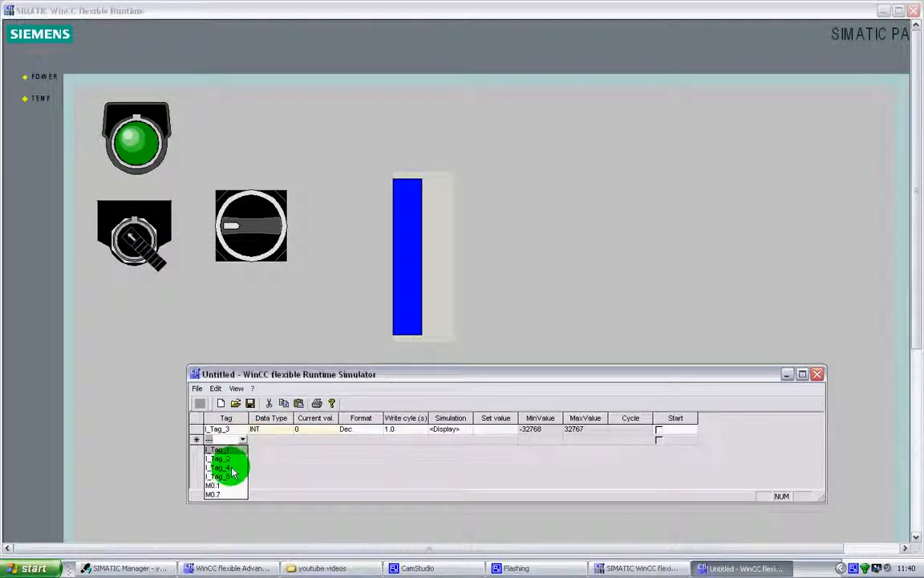
{"action": "left_click", "coordinate": [232, 469]}
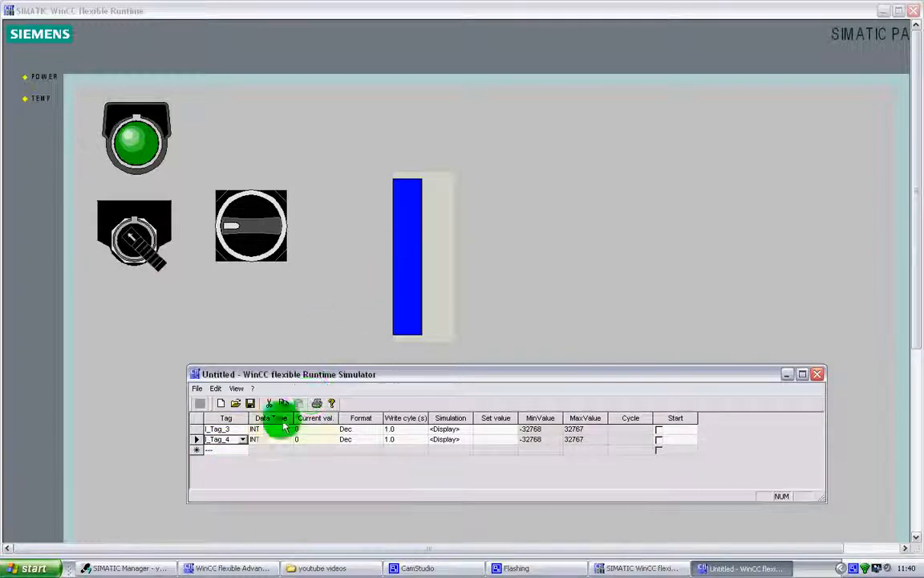
{"action": "left_click", "coordinate": [241, 449]}
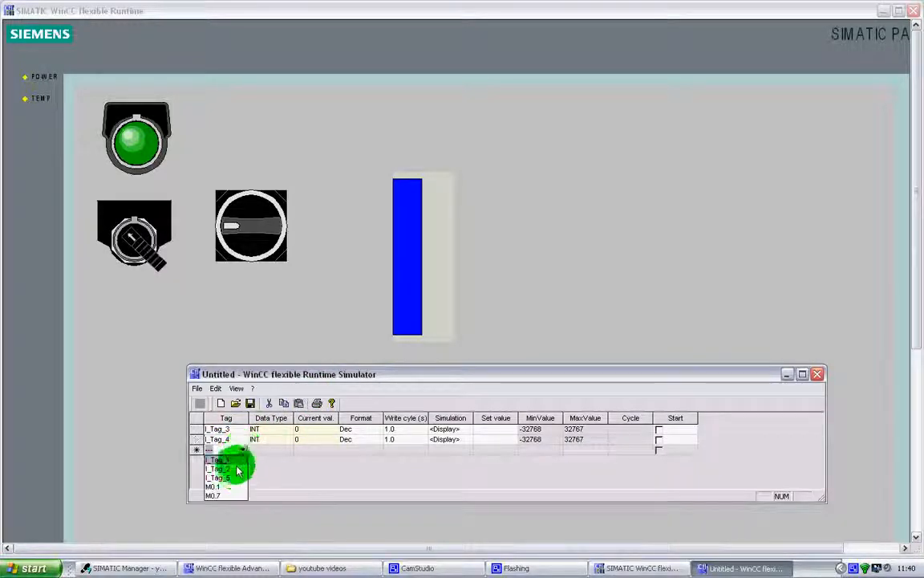
{"action": "left_click", "coordinate": [233, 479]}
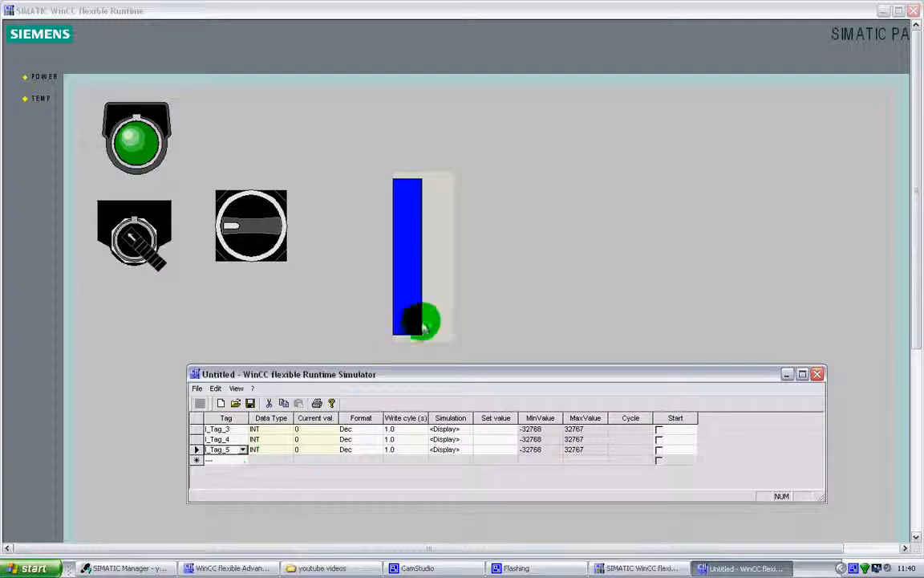
Simulate a maximum of 50 with I_Tag_3 and process values of 35, 42 and 55 with I_Tag_4.
{"action": "left_click", "coordinate": [494, 430]}
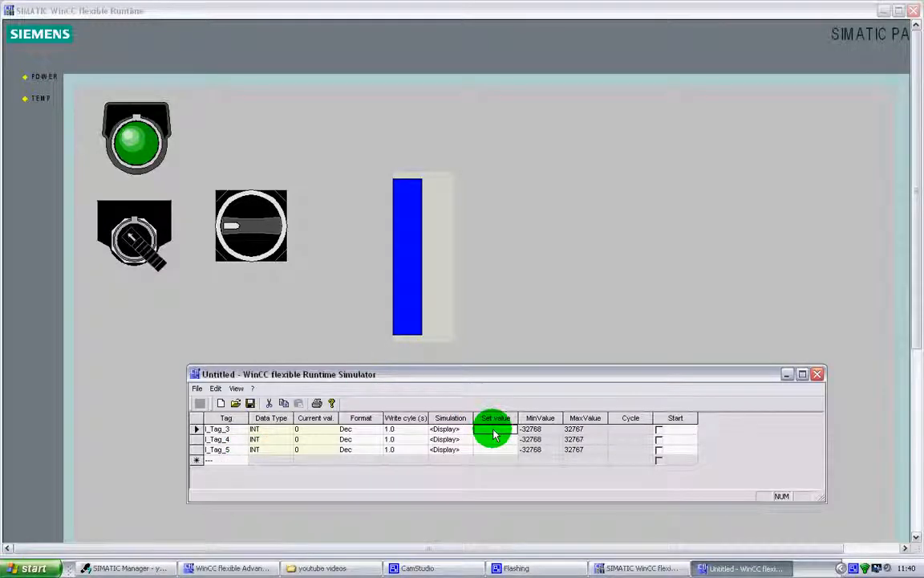
{"action": "type", "text": "50"}
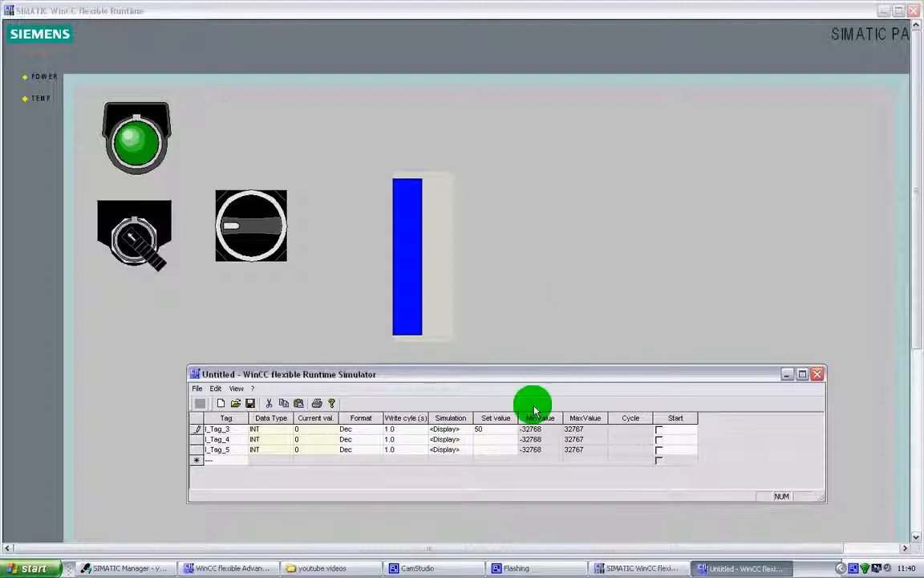
{"action": "left_click", "coordinate": [506, 439]}
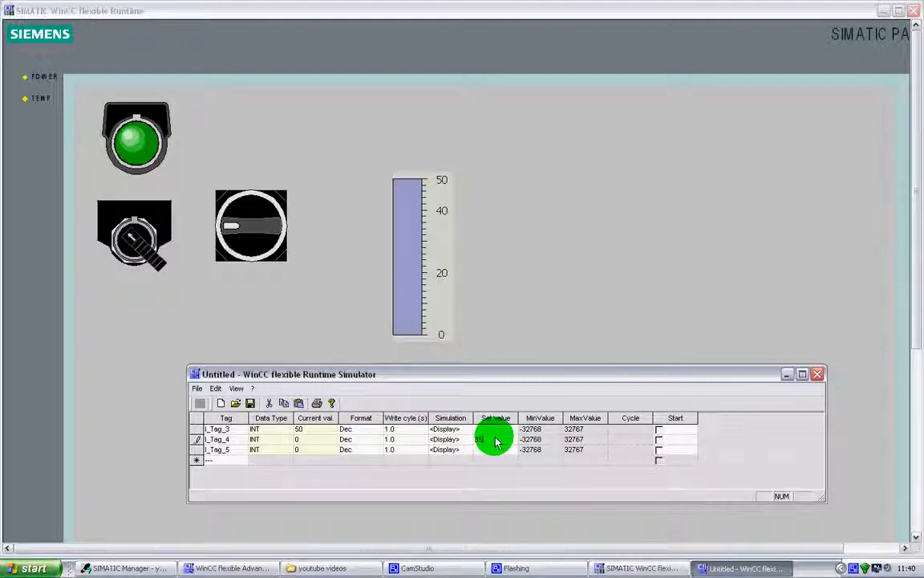
{"action": "key", "text": "Return"}
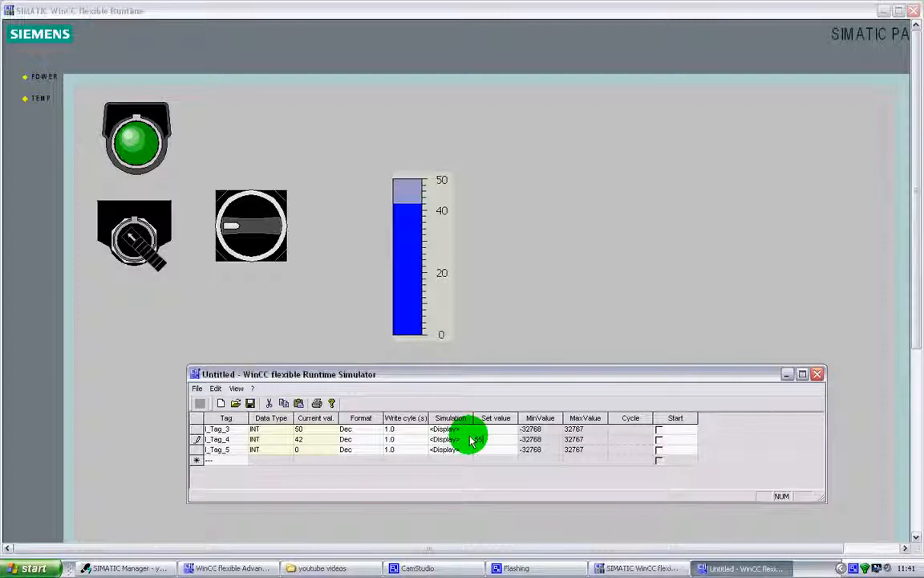
{"action": "key", "text": "Return"}
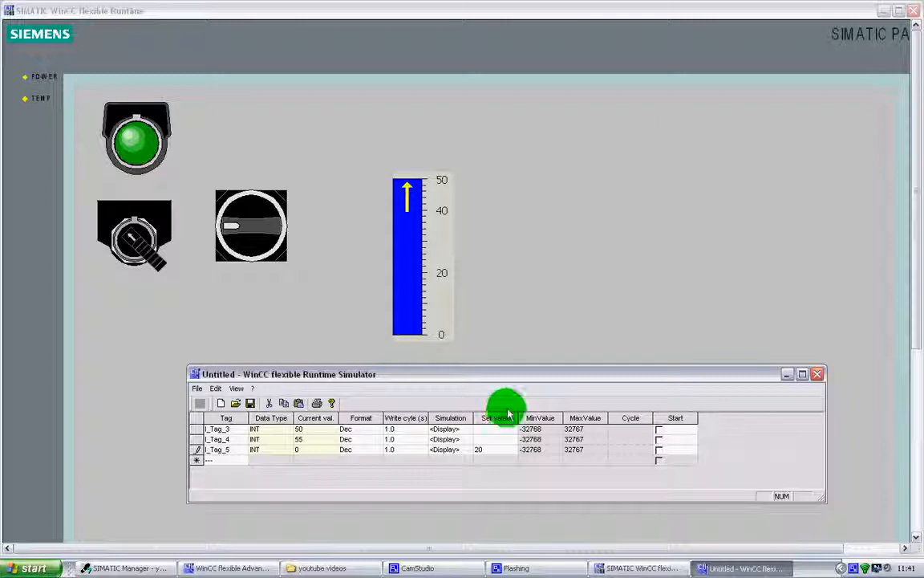
Set the bar's minimum in I_Tag_5 to 20 and the process value in I_Tag_4 to 15.
{"action": "left_click", "coordinate": [503, 440]}
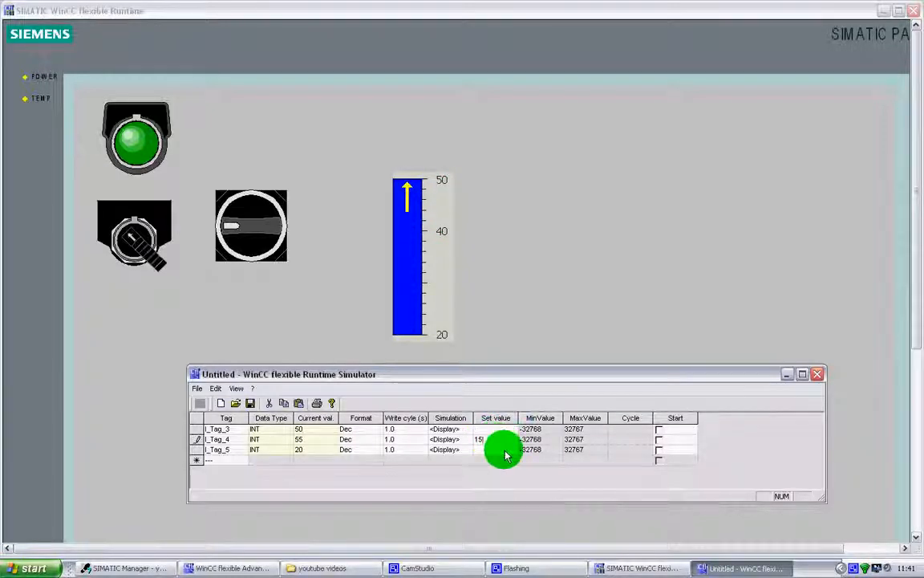
{"action": "key", "text": "Return"}
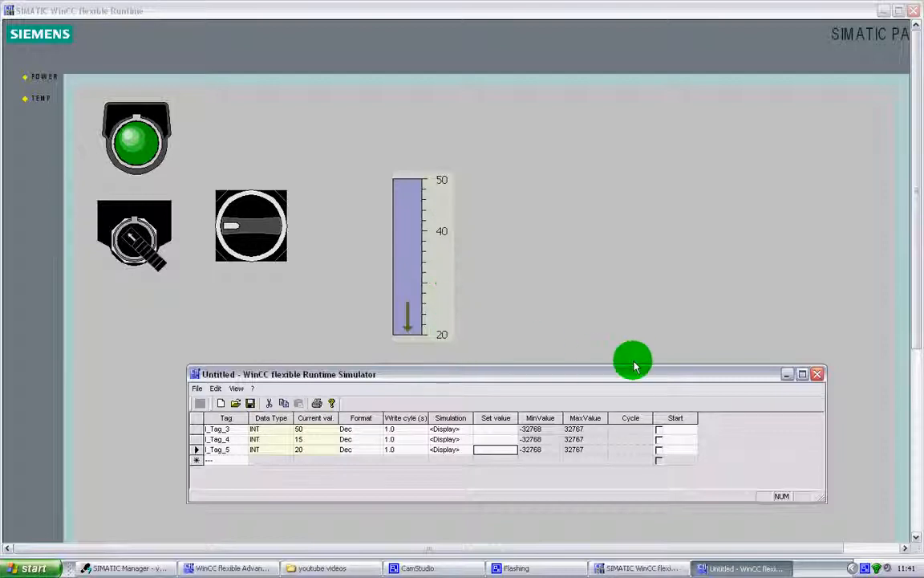
Close the runtime simulator without saving its changes.
{"action": "left_click", "coordinate": [818, 374]}
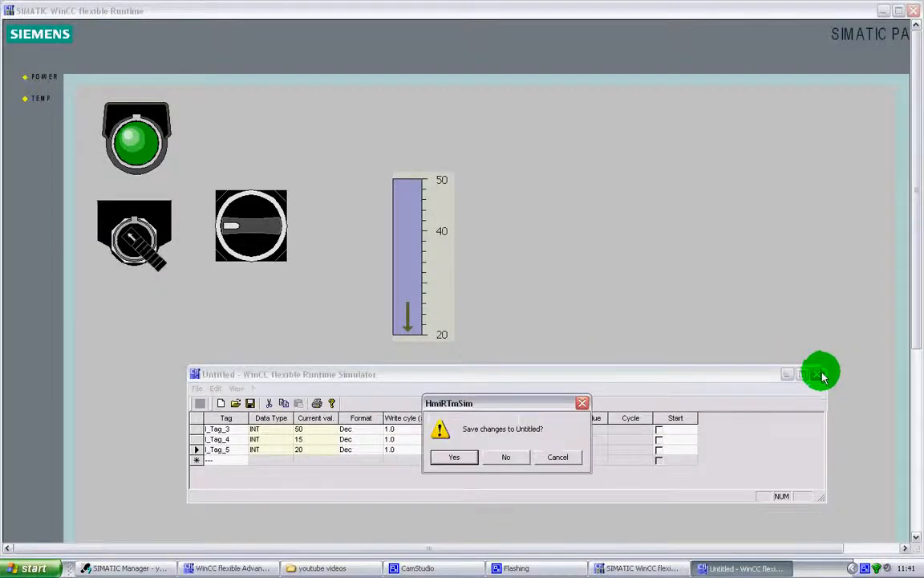
{"action": "left_click", "coordinate": [507, 454]}
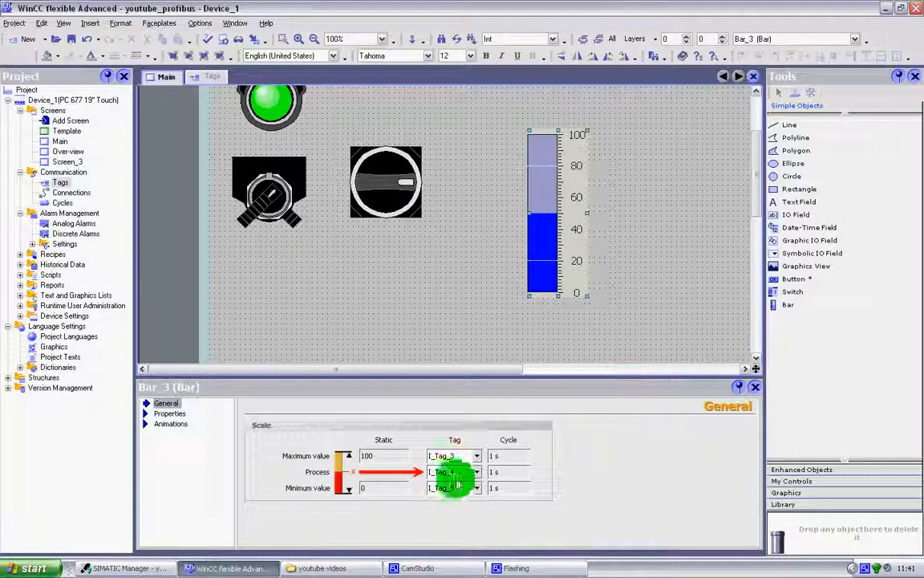
Remove the tag links from the bar's maximum and minimum values, clearing I_Tag_3 and I_Tag_5.
{"action": "left_click_drag", "start_coordinate": [463, 461], "coordinate": [396, 461]}
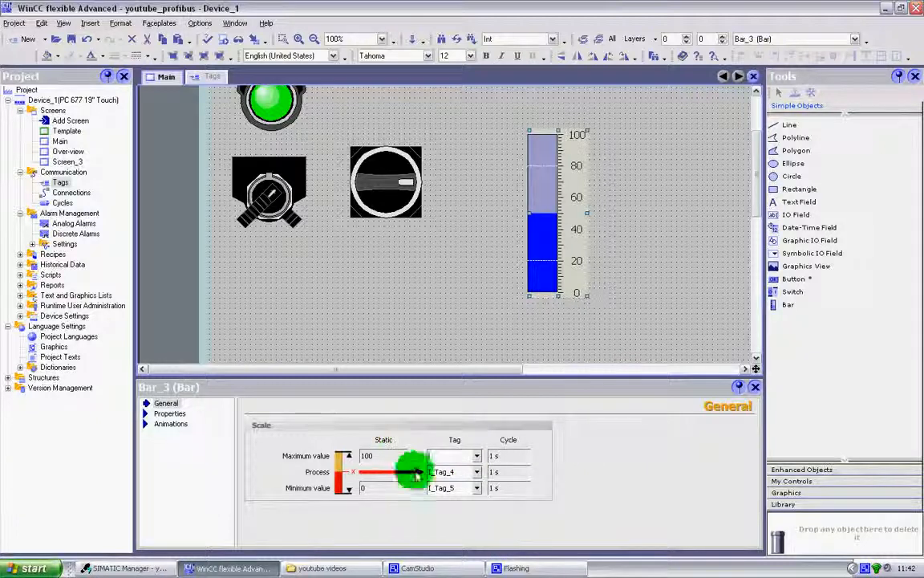
{"action": "key", "text": "Delete"}
{"action": "left_click_drag", "start_coordinate": [467, 492], "coordinate": [423, 491]}
{"action": "key", "text": "Delete"}
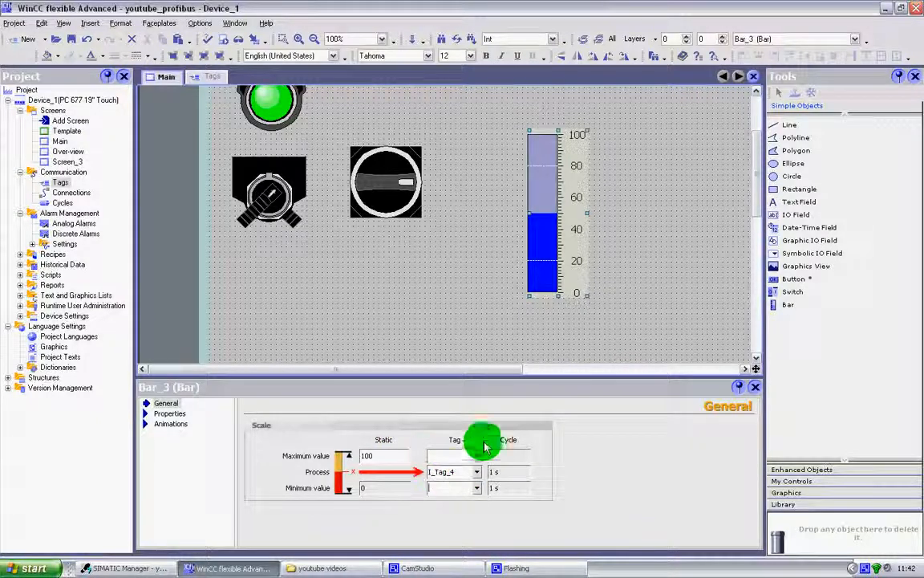
Set the bar's static maximum value to 47 and its static minimum value to 10.
{"action": "left_click_drag", "start_coordinate": [396, 458], "coordinate": [329, 459]}
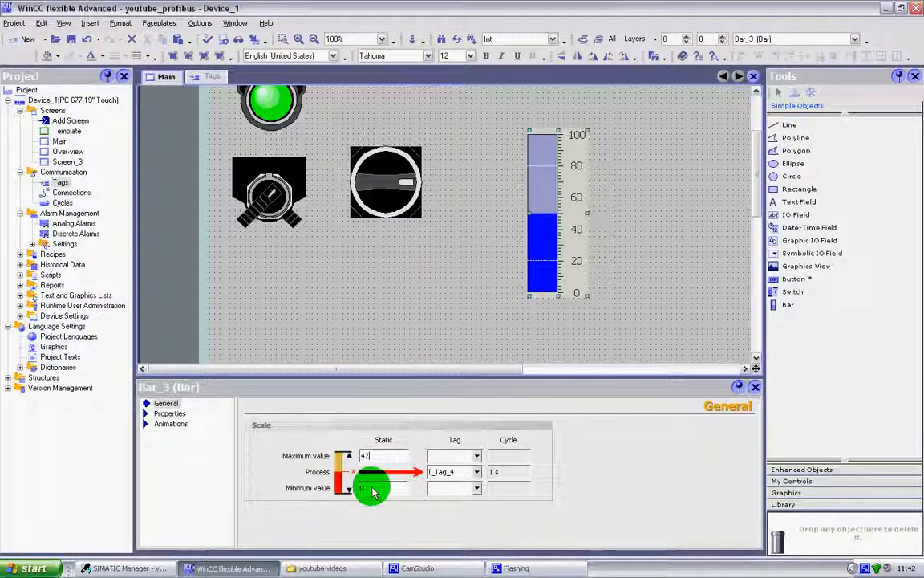
{"action": "left_click_drag", "start_coordinate": [376, 487], "coordinate": [339, 488]}
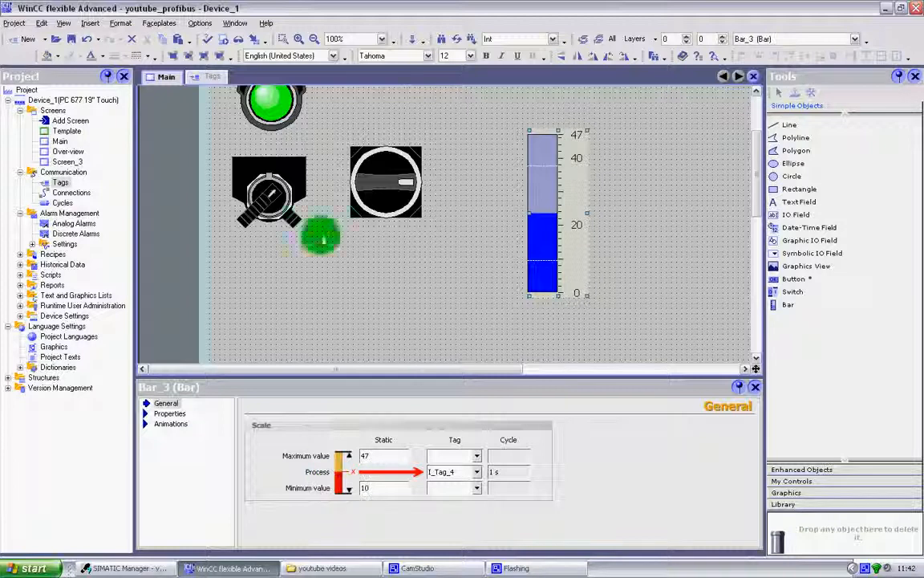
{"action": "left_click", "coordinate": [406, 309]}
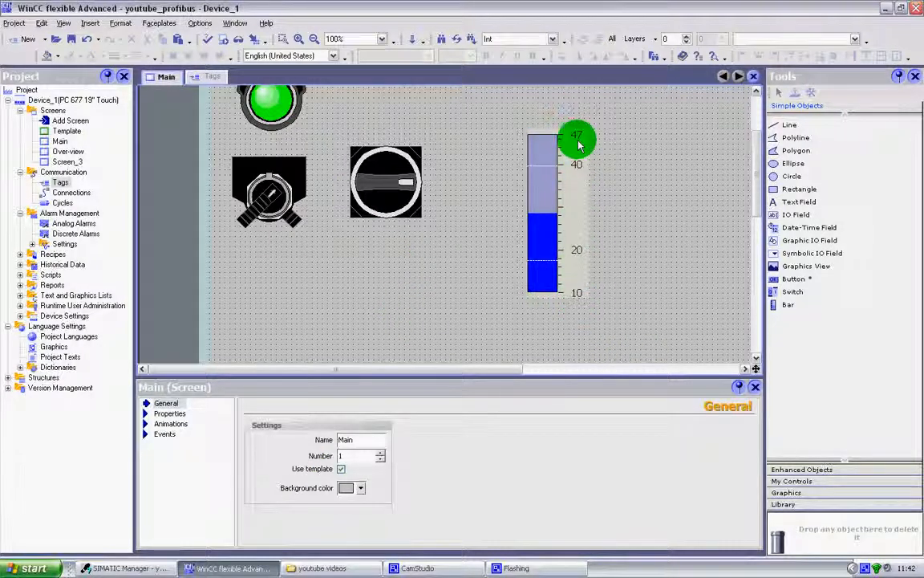
Move the bar horizontally on the Main screen, closer to the rotary switch.
{"action": "left_click", "coordinate": [536, 239]}
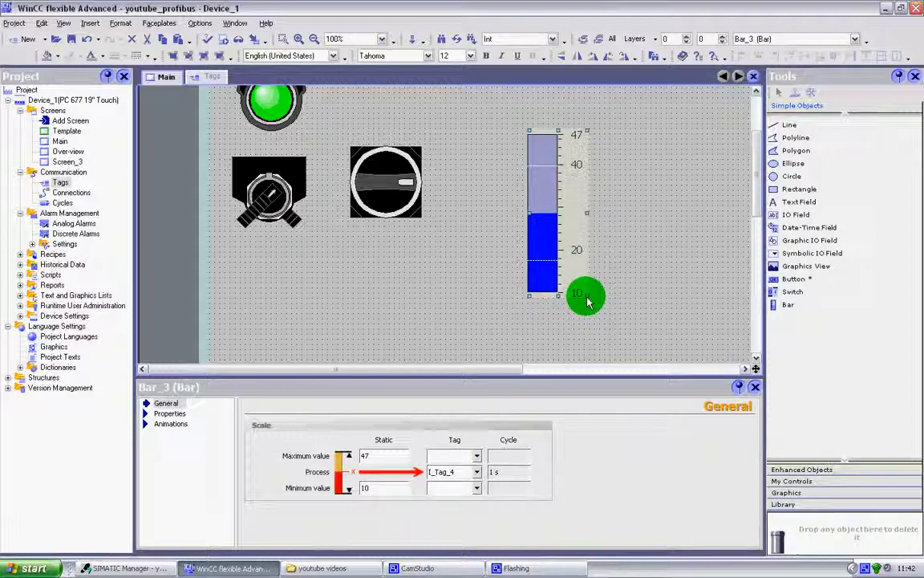
{"action": "left_click", "coordinate": [478, 458]}
{"action": "left_click", "coordinate": [480, 297]}
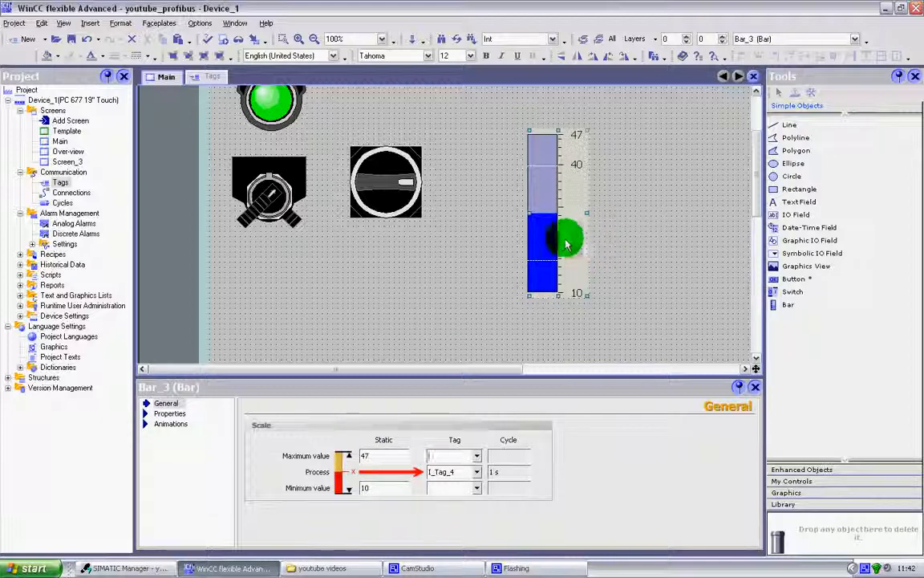
{"action": "left_click_drag", "start_coordinate": [555, 237], "coordinate": [513, 241]}
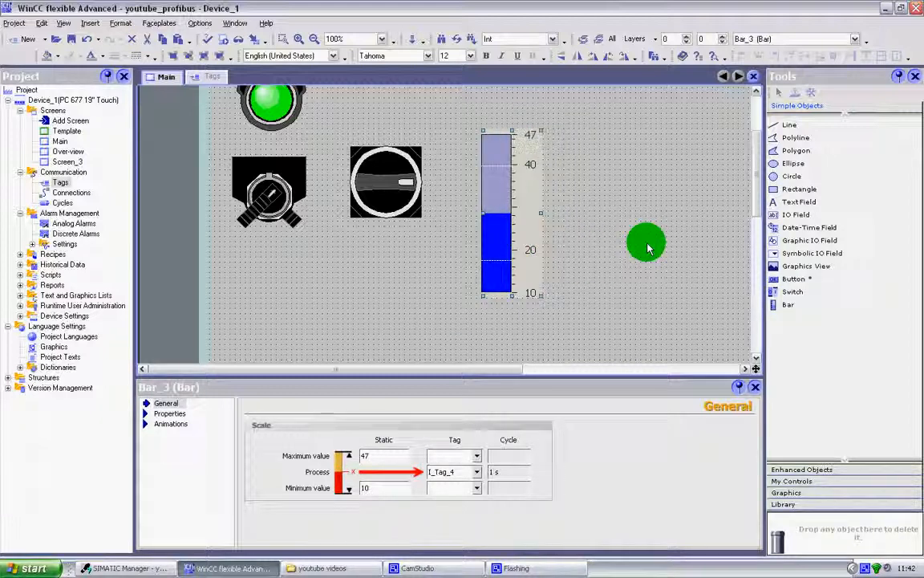